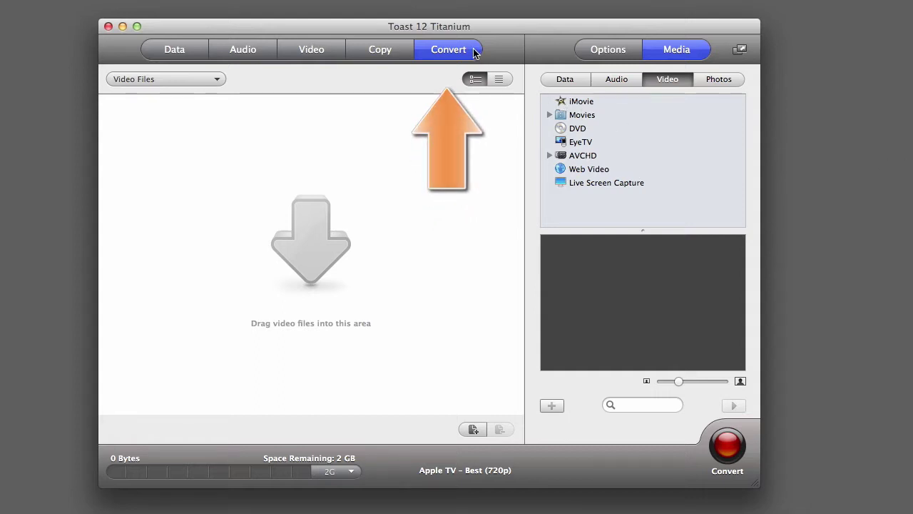
Keep Video Files as the source type and add GoPro1001 from the Las Vegas folder and P1060136.MOV from the Miami folder
left_click(221, 79)
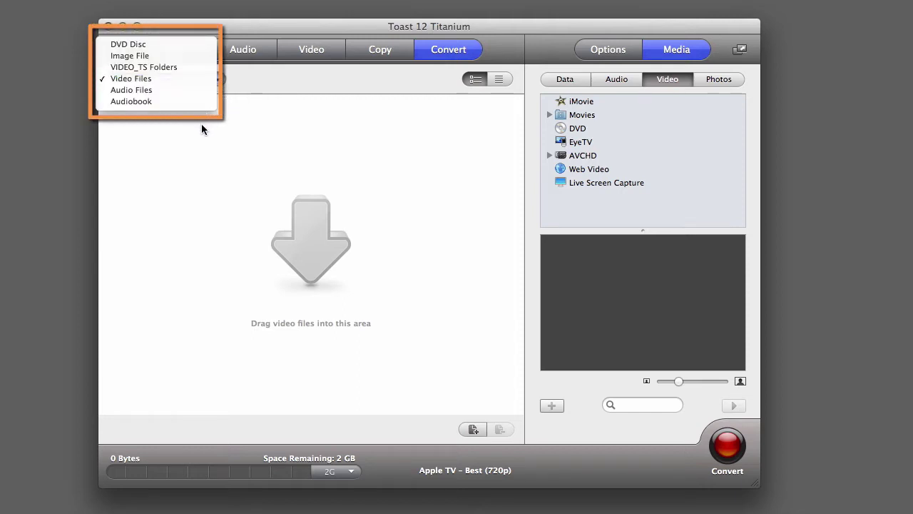
left_click(178, 80)
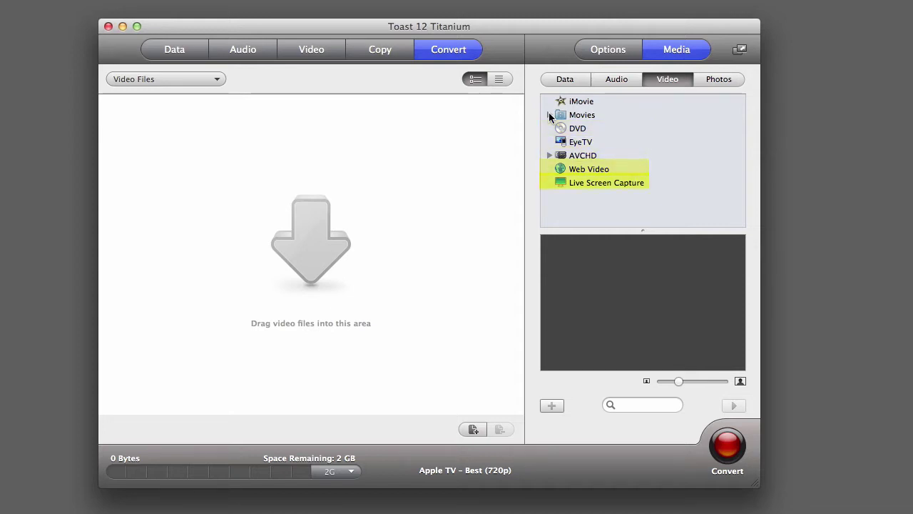
left_click(548, 113)
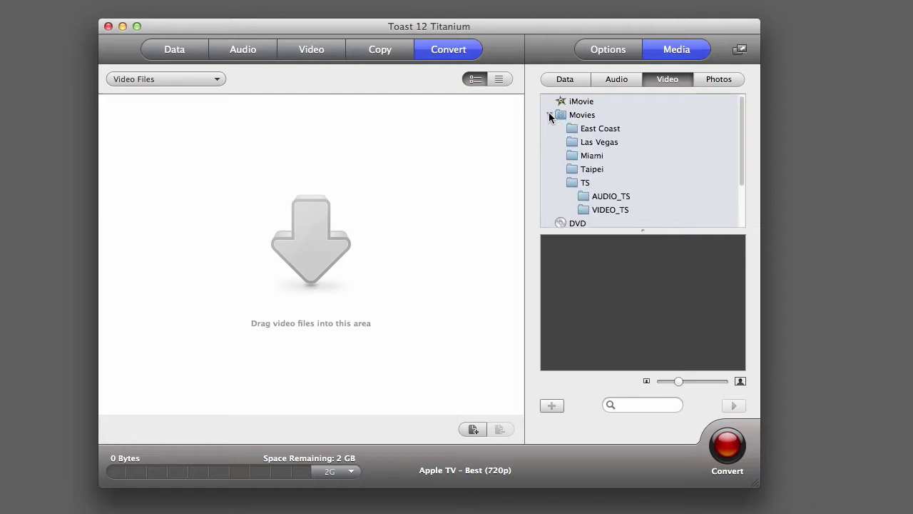
left_click(583, 142)
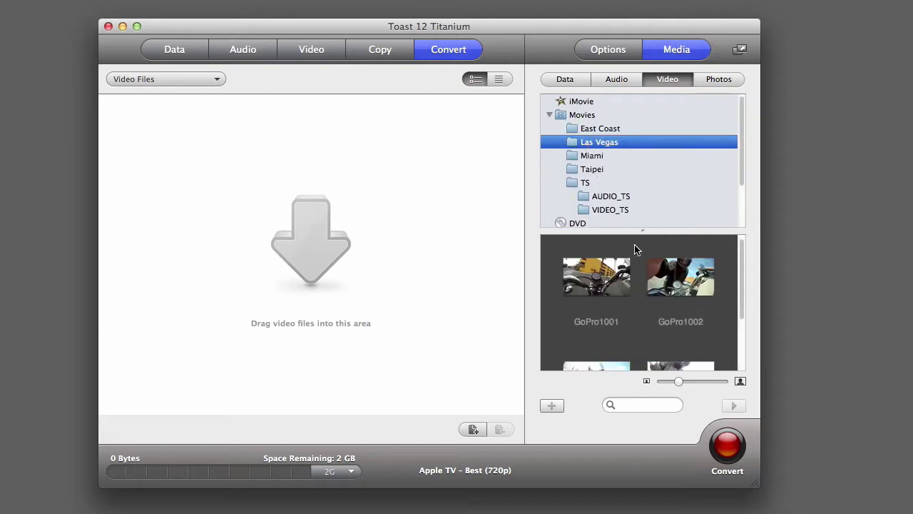
left_click_drag(614, 278, 395, 166)
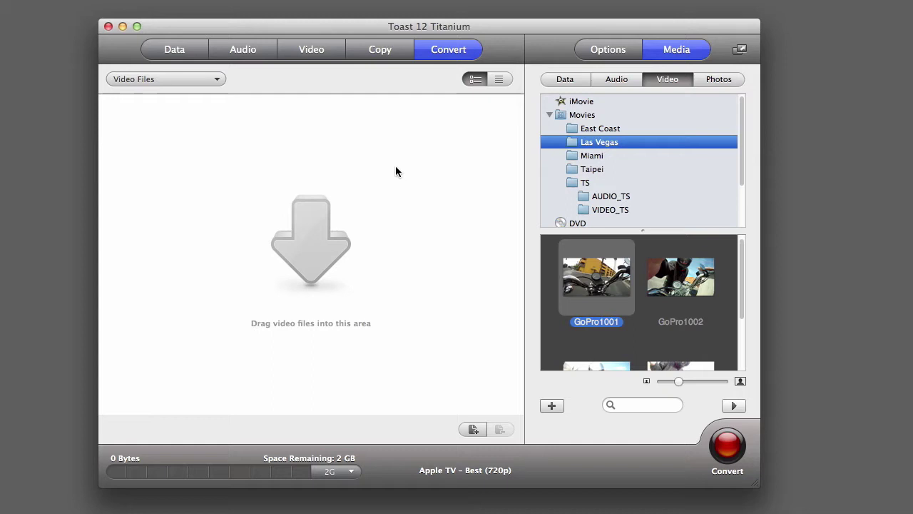
left_click(589, 159)
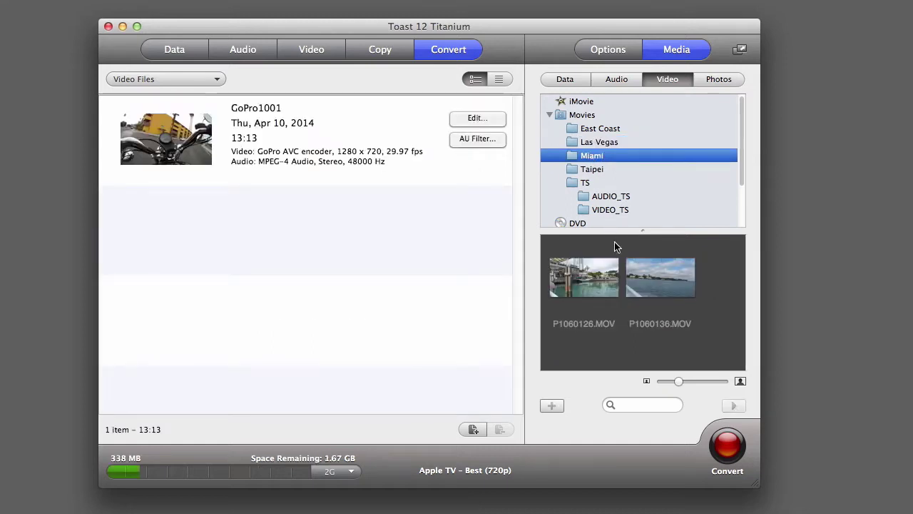
left_click_drag(638, 278, 414, 232)
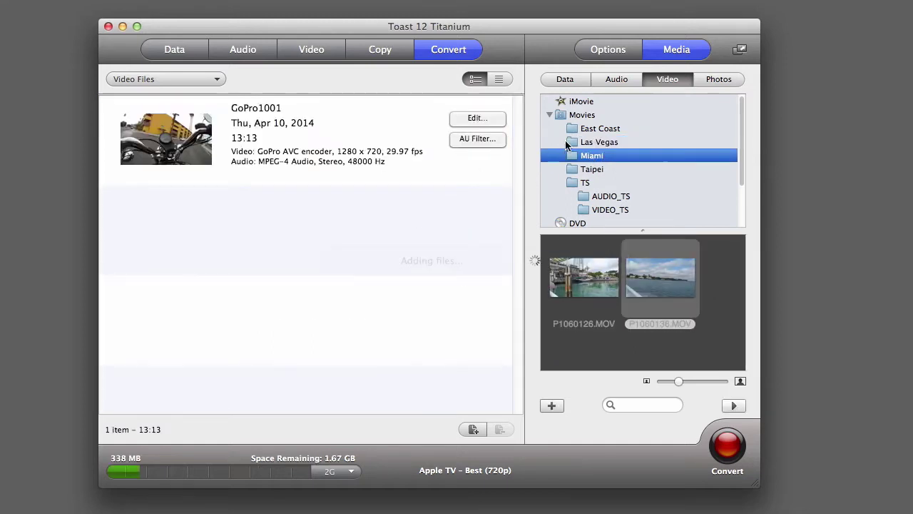
Add GoPro1004 from the Las Vegas Finder window to the conversion list and minimize that window
double_click(598, 142)
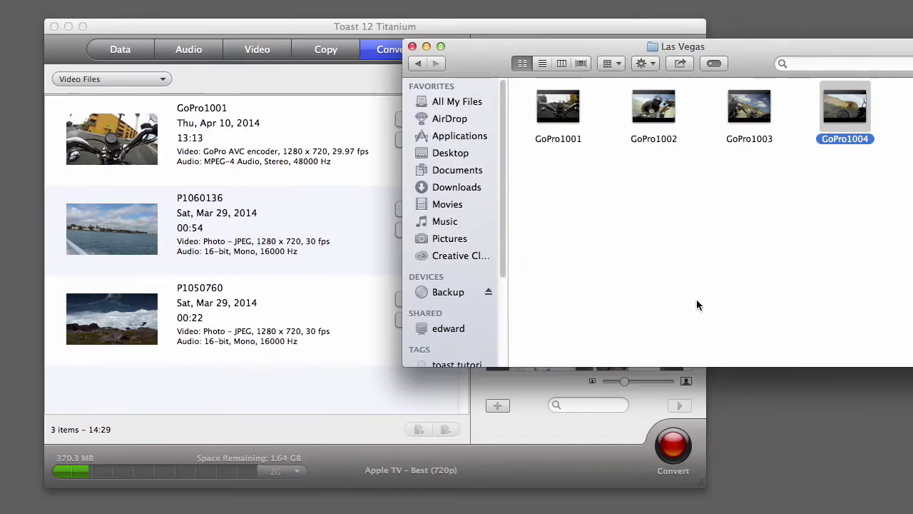
left_click_drag(836, 115, 263, 391)
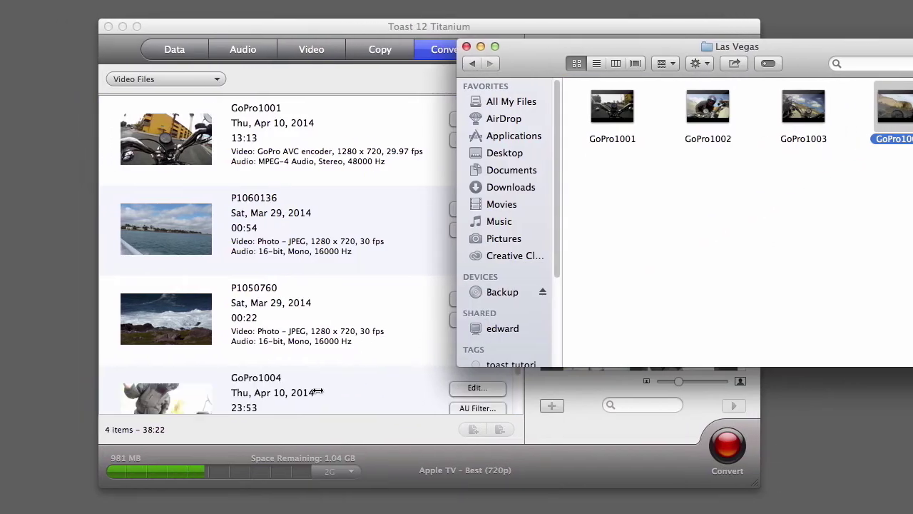
left_click(480, 47)
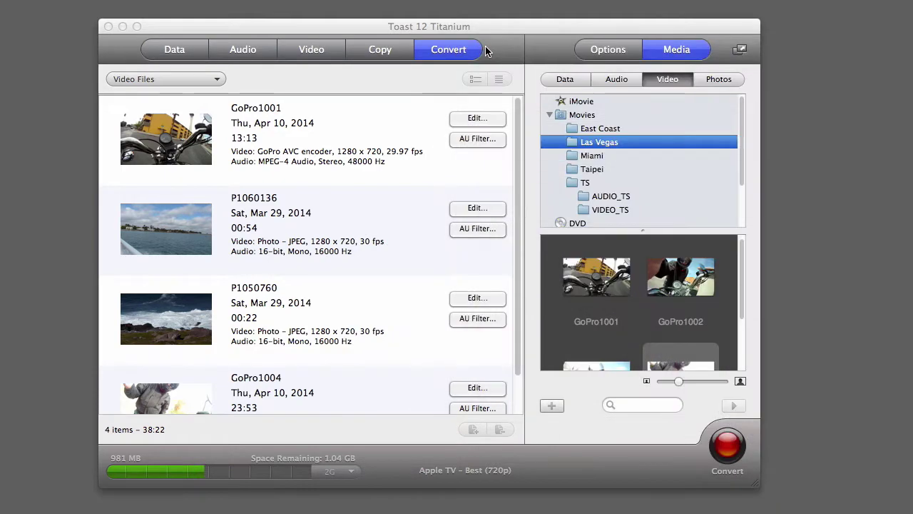
Choose new thumbnail frames for the GoPro1001 and P1060136 clips in the conversion list
left_click(187, 154)
left_click(187, 154)
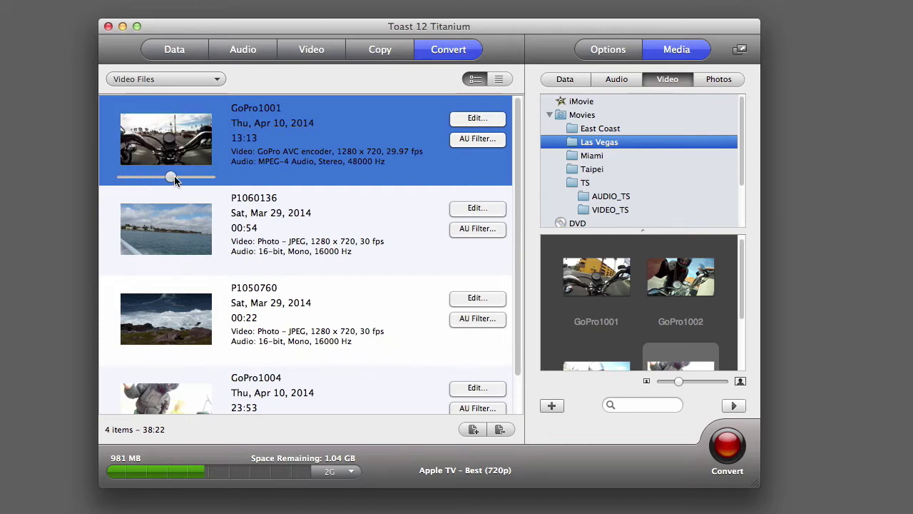
left_click(157, 253)
left_click_drag(125, 269, 184, 267)
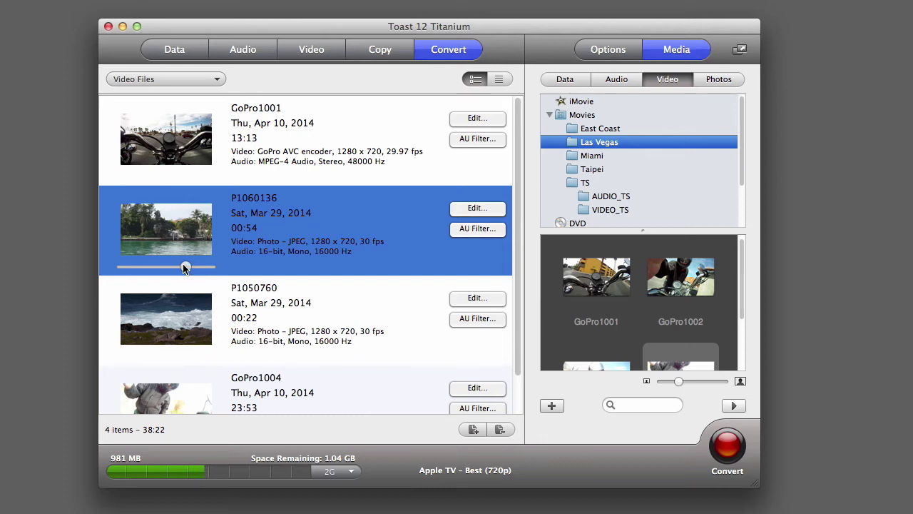
Rename the P1060136 clip as Boat Cruise
left_click(265, 198)
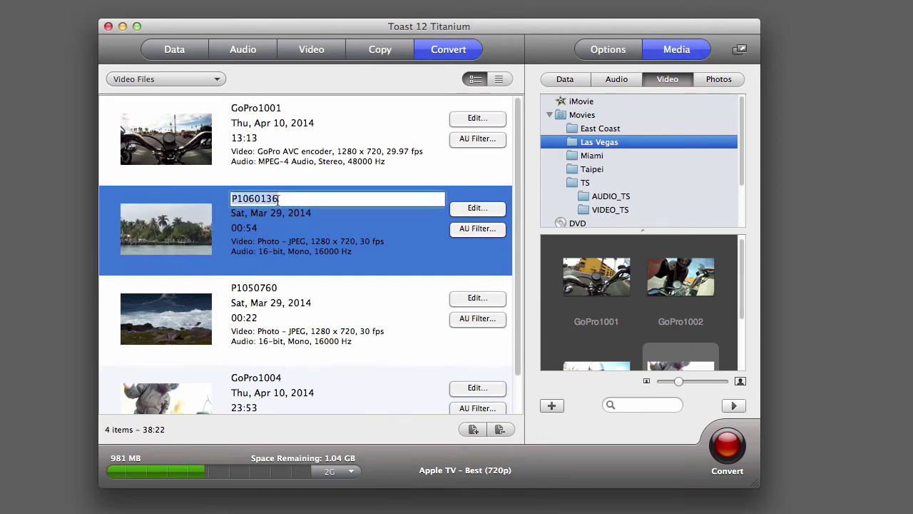
type("Boat Cruise")
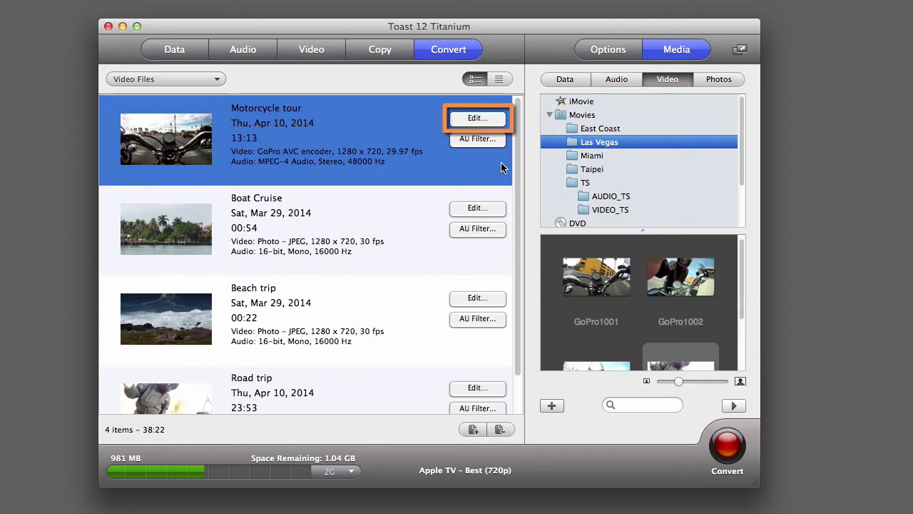
Open the video editing settings of the Motorcycle tour clip and view its chapter options
left_click(495, 118)
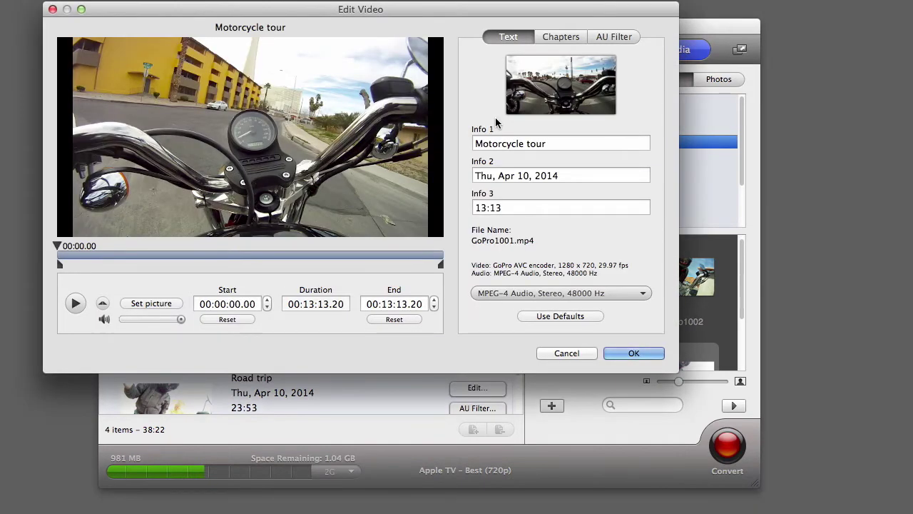
left_click(580, 37)
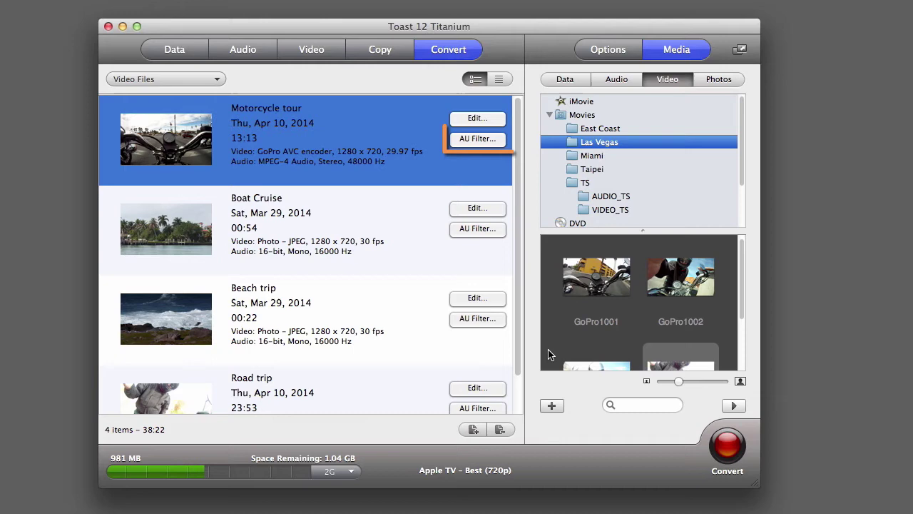
Apply the Apple: AUDynamicsProcessor sound effect to the Motorcycle tour clip and close the effects window
left_click(481, 141)
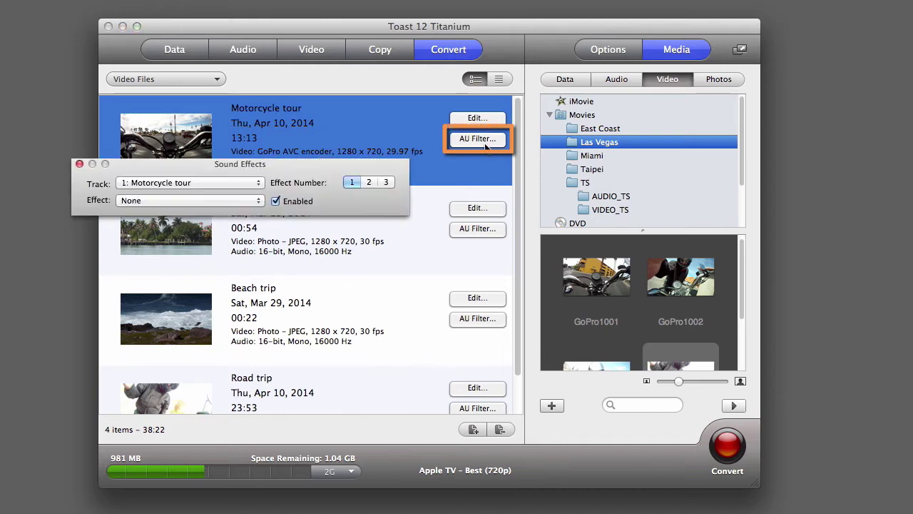
left_click(259, 200)
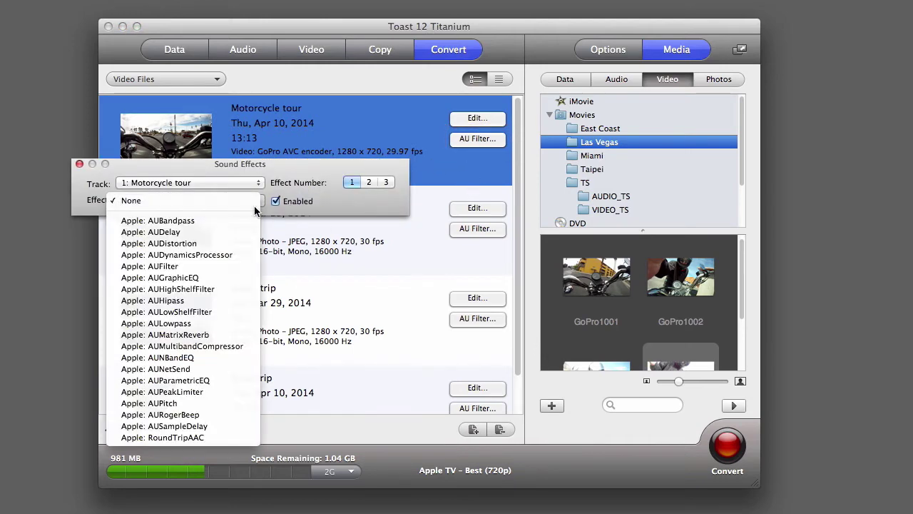
left_click(231, 255)
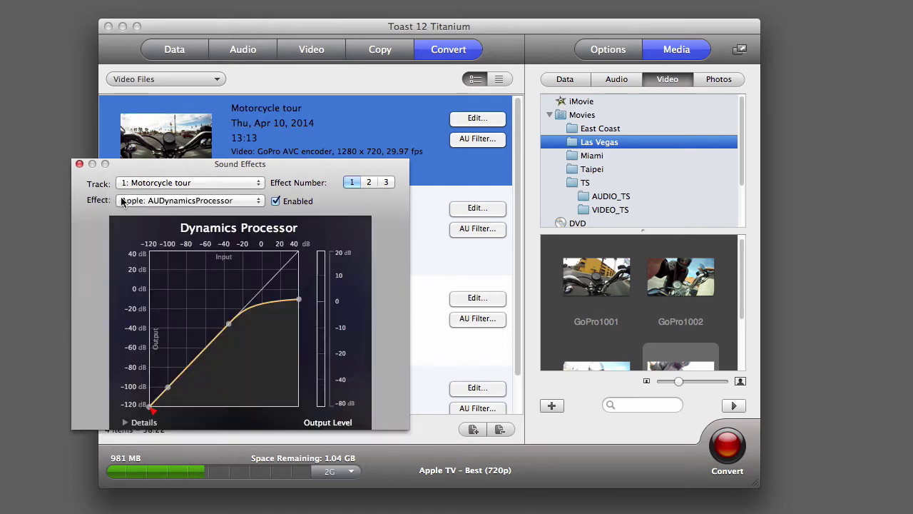
left_click(79, 164)
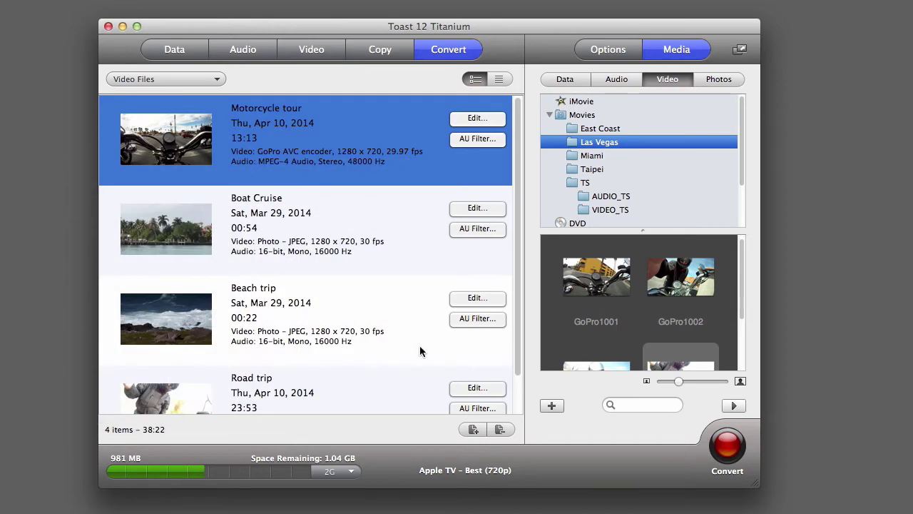
Try 1 GB and 512 MB as the storage capacity for the conversion and return it to 2 GB
left_click(352, 457)
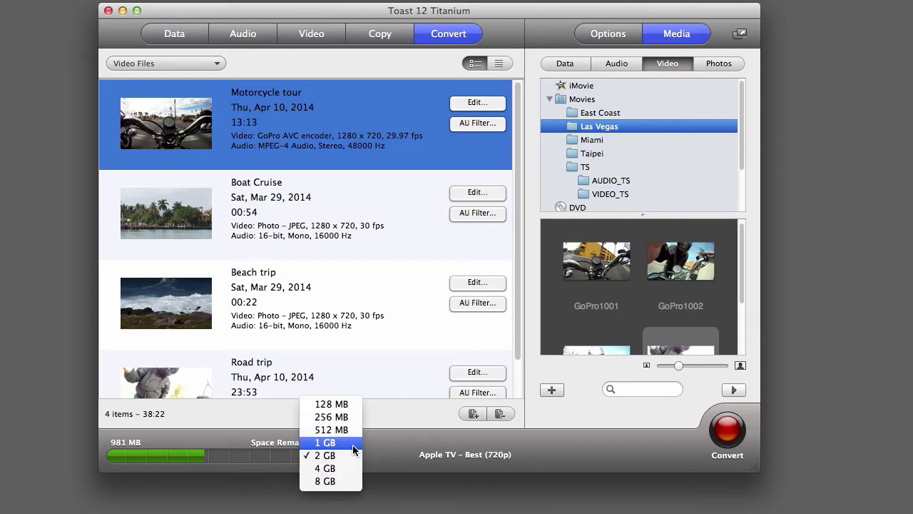
left_click(348, 443)
left_click(352, 457)
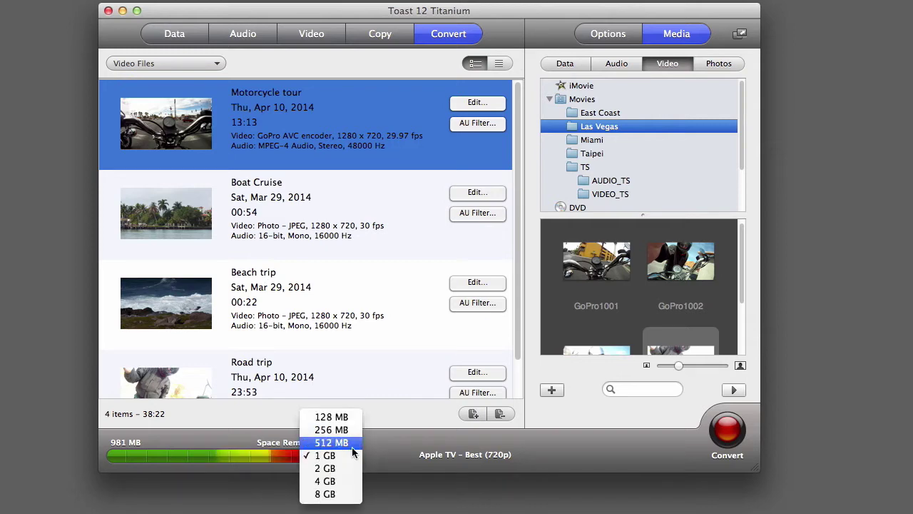
left_click(350, 441)
left_click(351, 456)
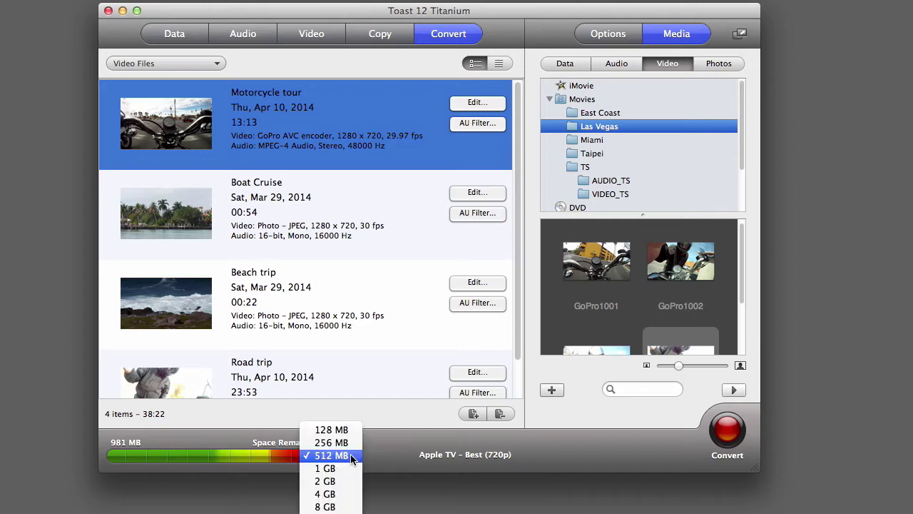
left_click(334, 481)
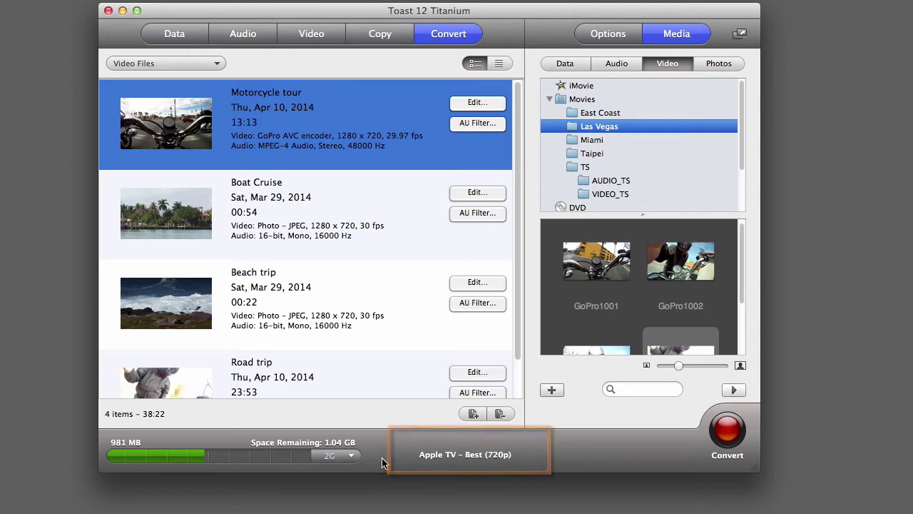
Create a new custom export profile from the player setup's device choices and set its format to iPad / iPad Air
left_click(480, 454)
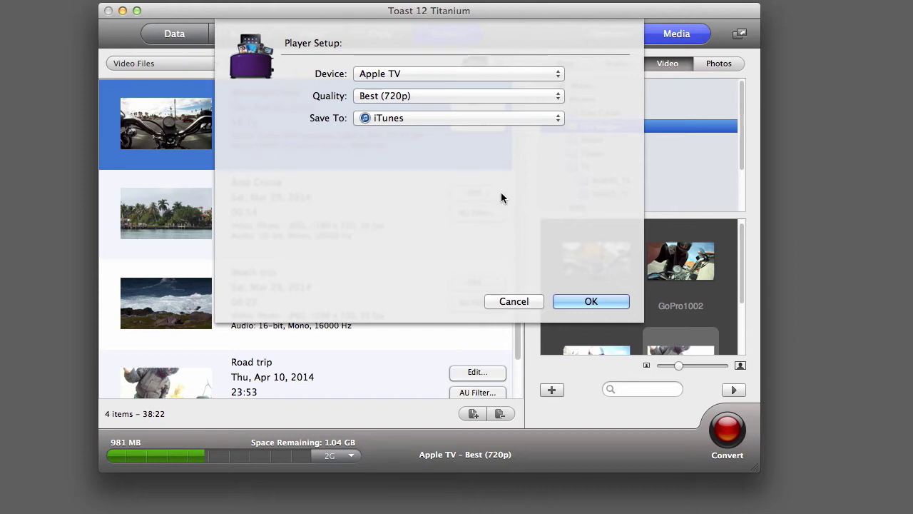
left_click(535, 76)
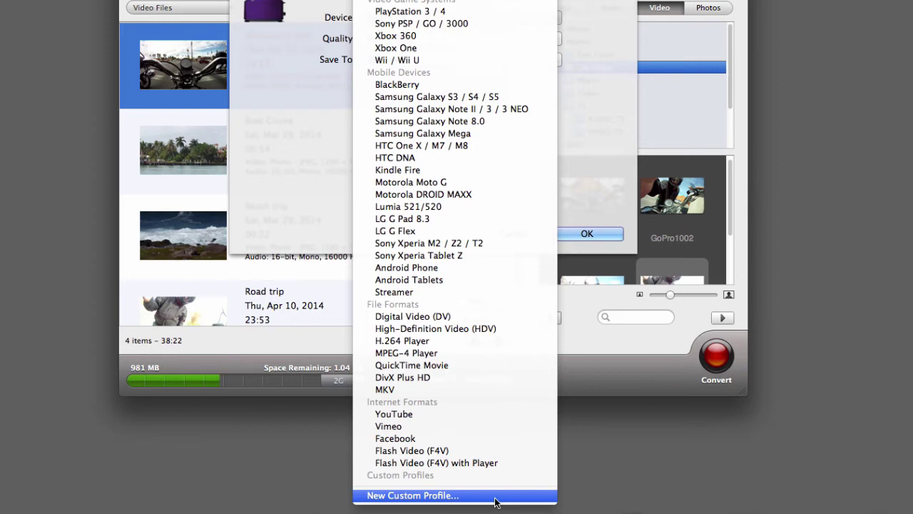
left_click(495, 499)
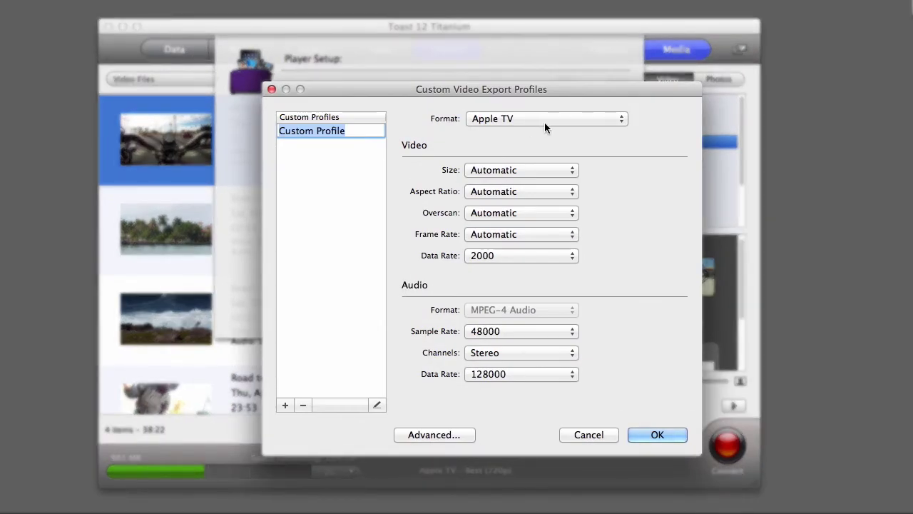
left_click(545, 122)
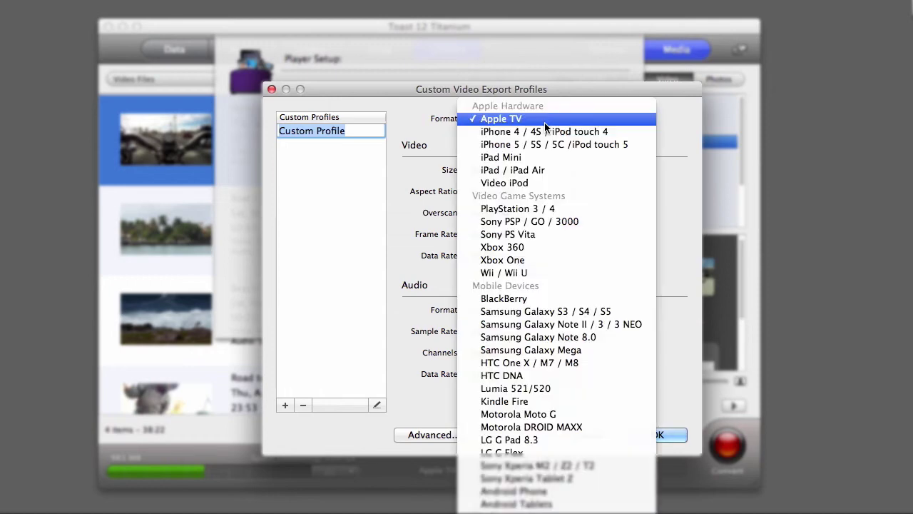
left_click(536, 170)
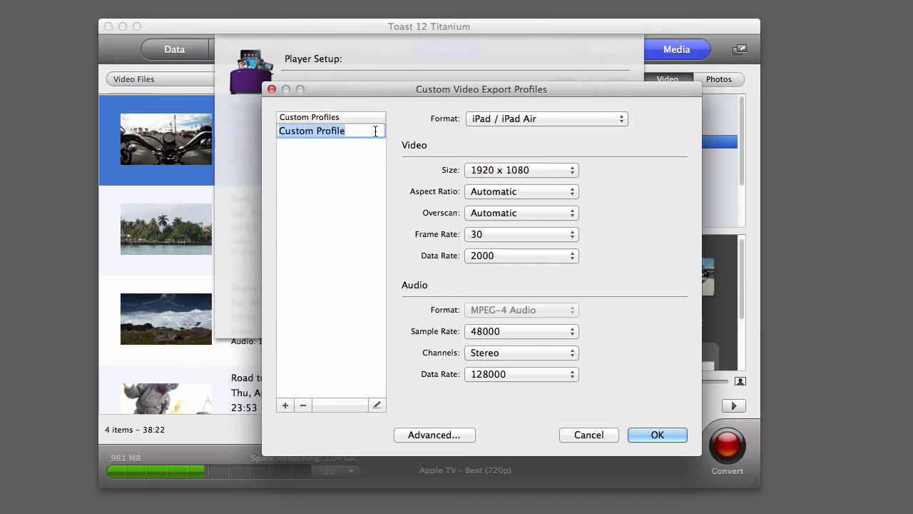
Name the custom profile My iPad Profile and keep its video size at 1920 x 1080
key("BackSpace")
type("My iPad")
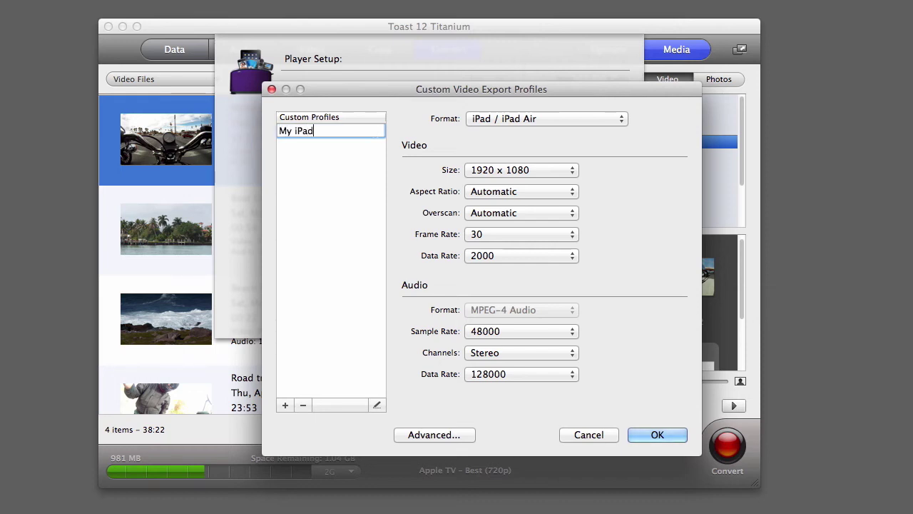
type(" Profile")
left_click(573, 171)
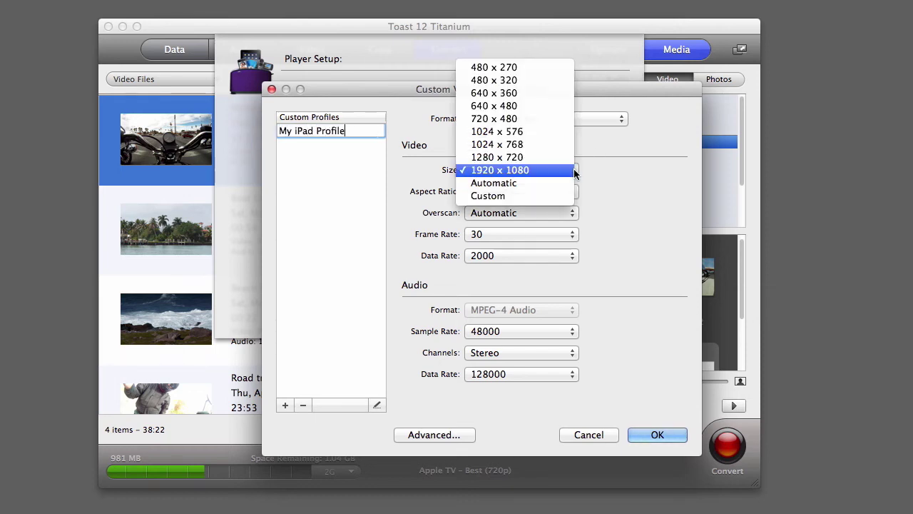
left_click(575, 169)
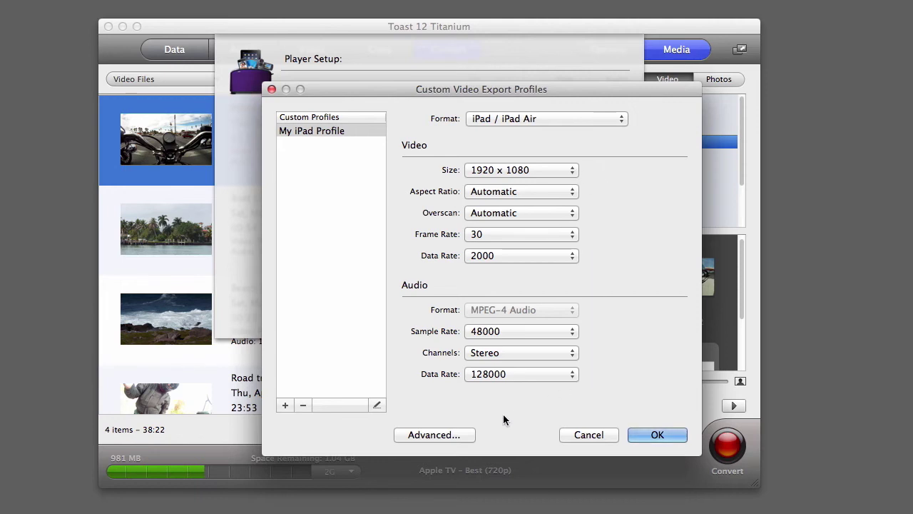
Review the profile's advanced export settings, cancel out of them, and save the custom profile
left_click(469, 434)
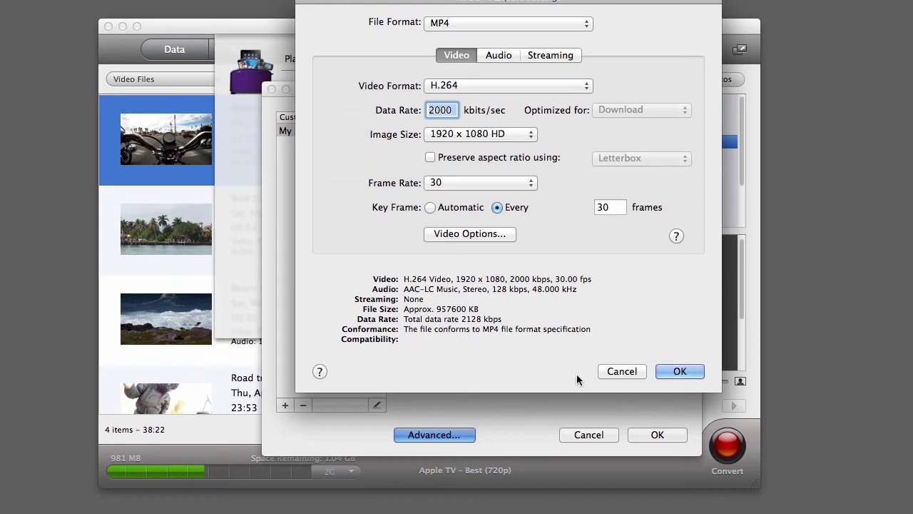
left_click(631, 374)
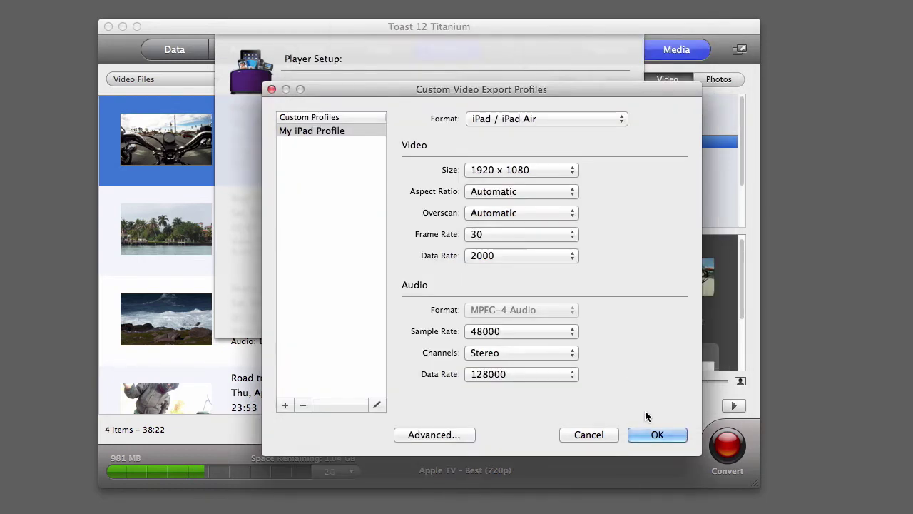
left_click(657, 435)
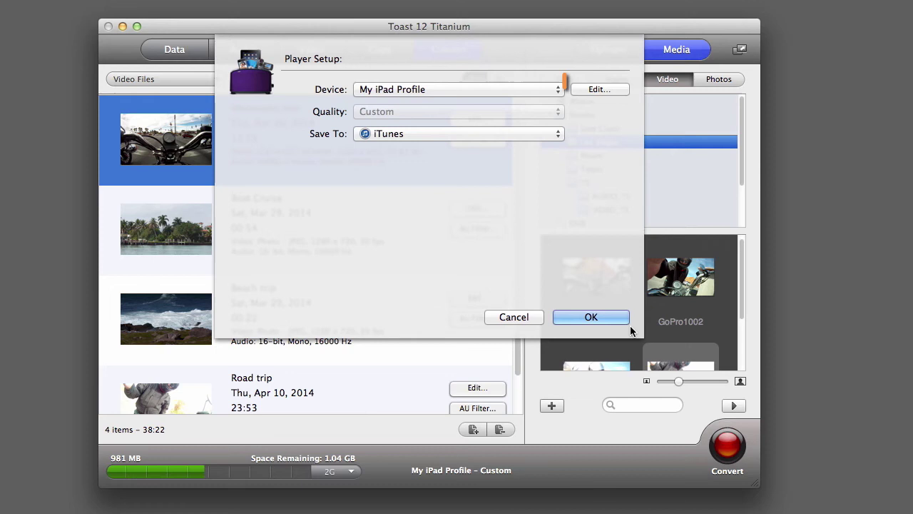
Set the player setup's device to iPad / iPad Air, keeping the quality at Best (720p) and the save destination as iTunes
left_click(554, 92)
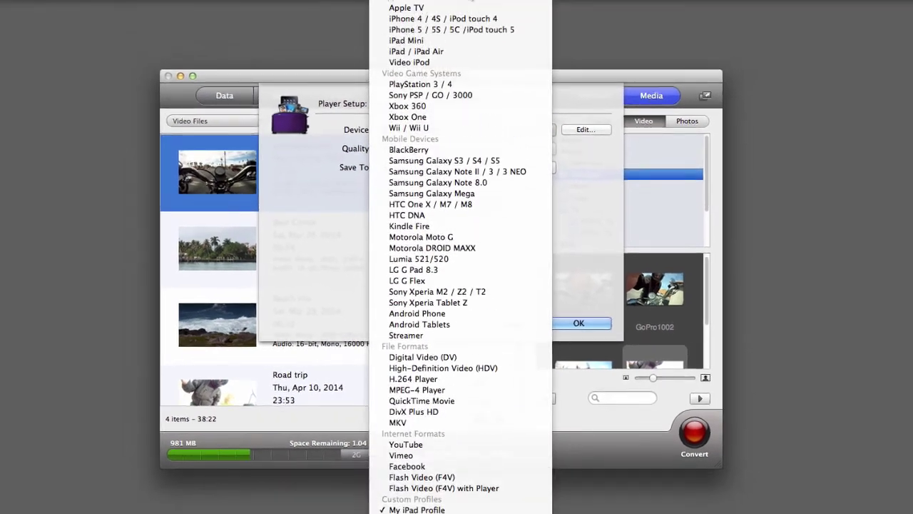
left_click(428, 51)
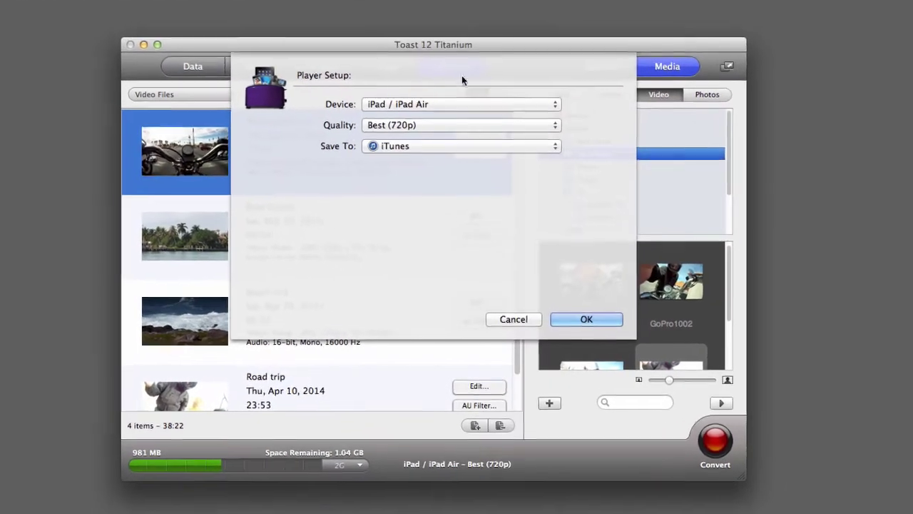
left_click(563, 111)
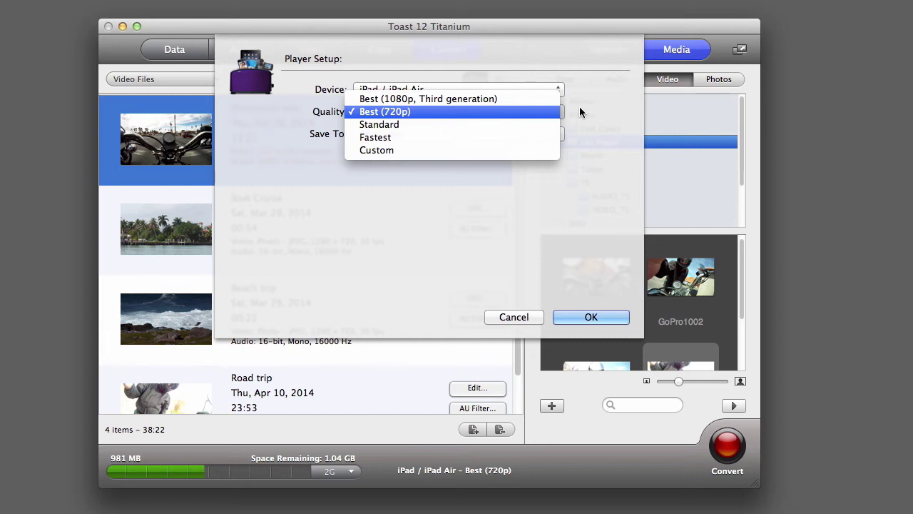
left_click(579, 107)
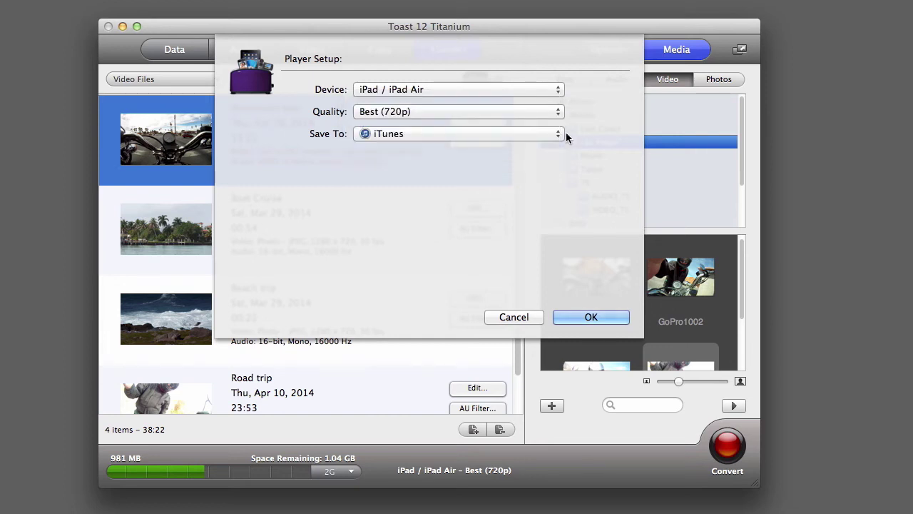
left_click(562, 135)
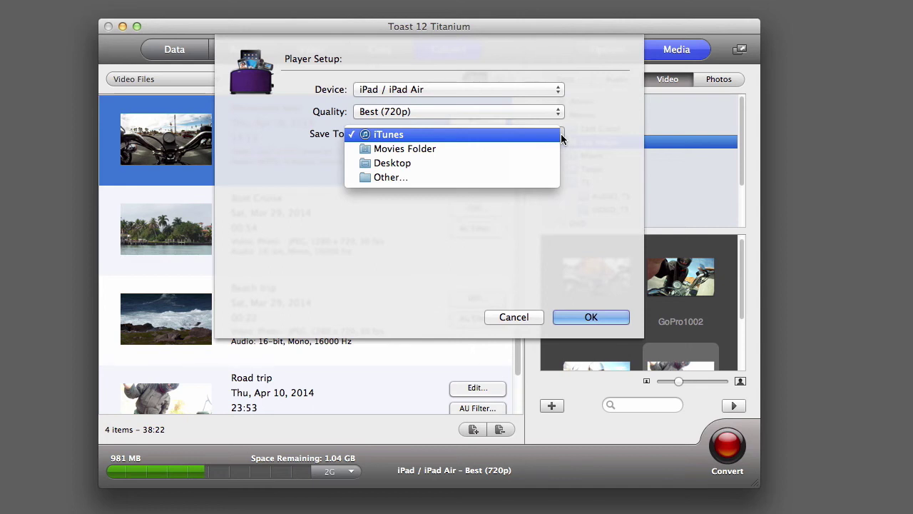
left_click(561, 133)
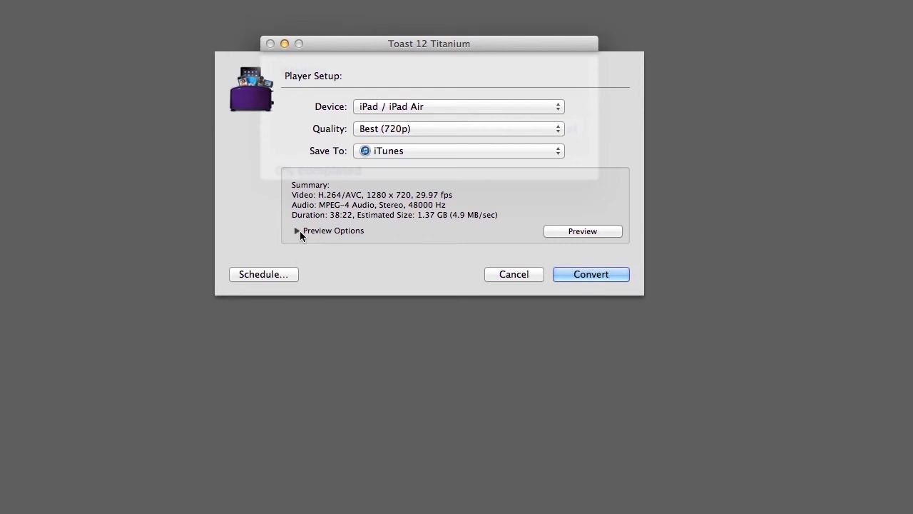
Expand the preview options, keep the duration at 15 seconds, set the start point to Middle, and preview the conversion
left_click(299, 214)
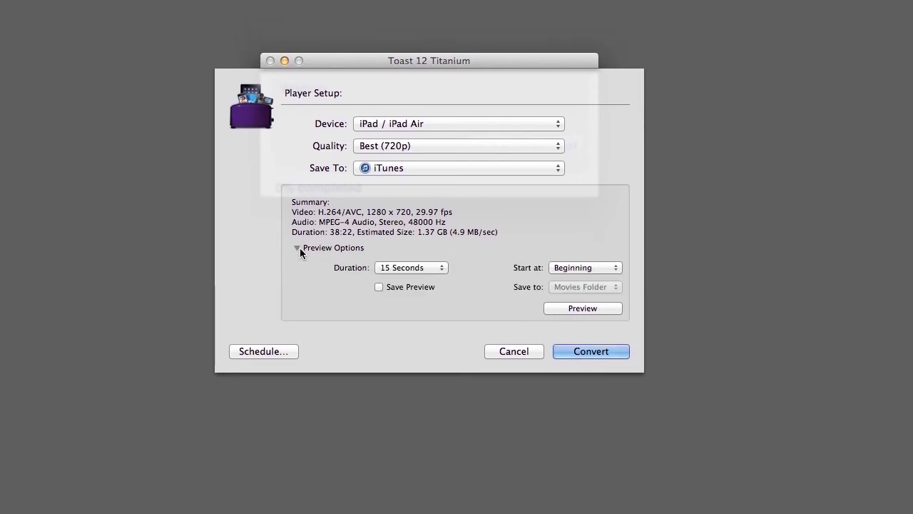
left_click(441, 268)
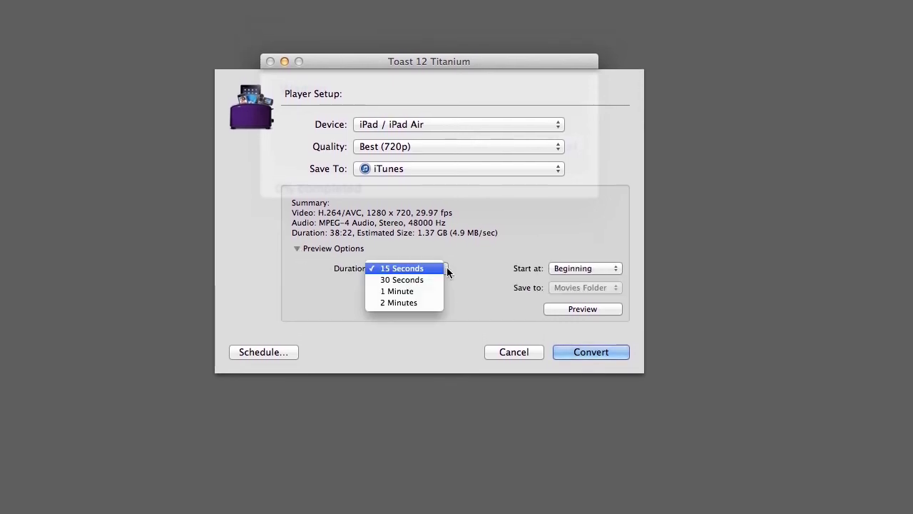
left_click(447, 270)
left_click(612, 270)
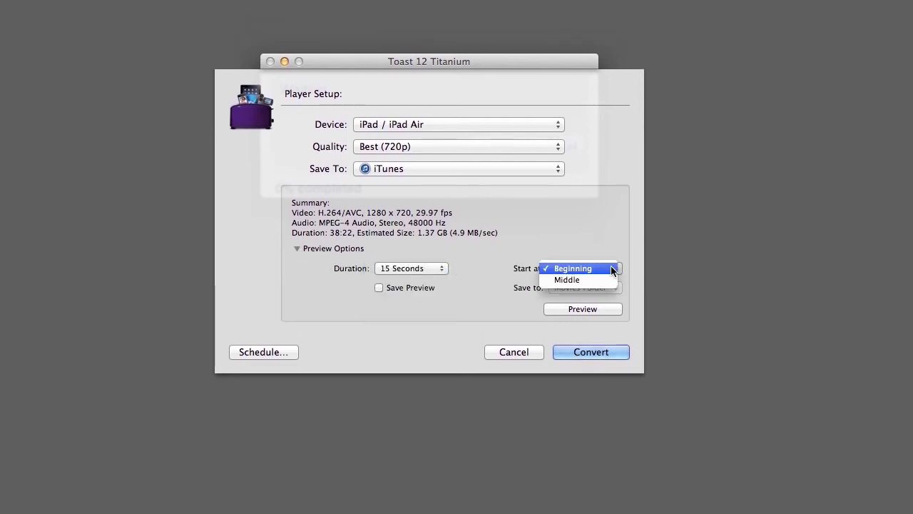
left_click(605, 280)
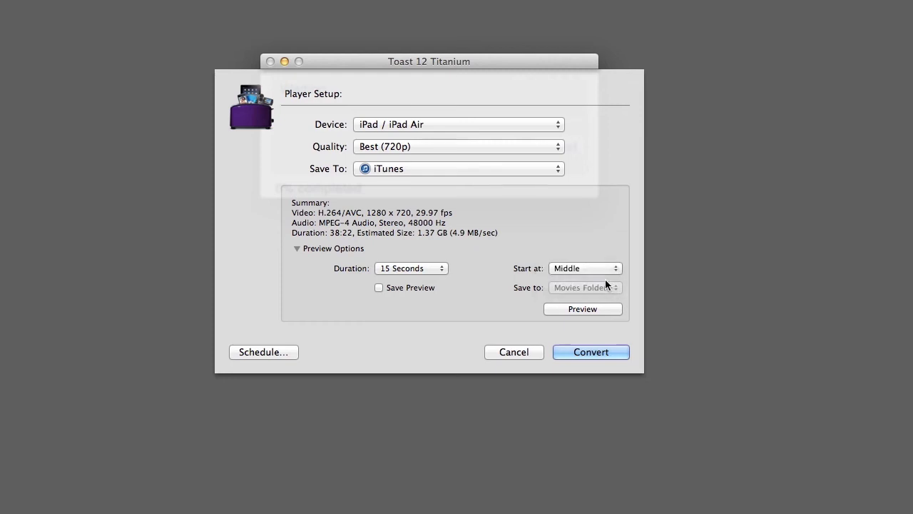
left_click(612, 309)
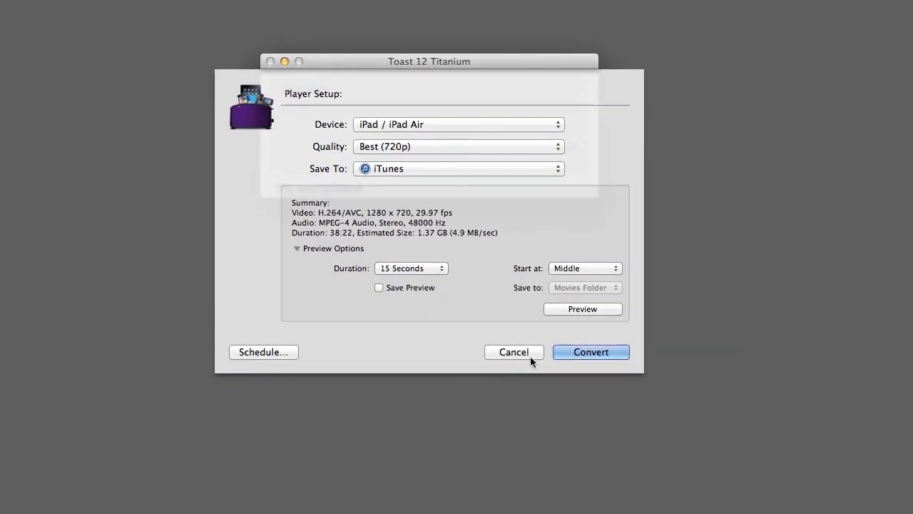
Review the schedule types for the video export, cancel scheduling, and start the conversion immediately
left_click(288, 353)
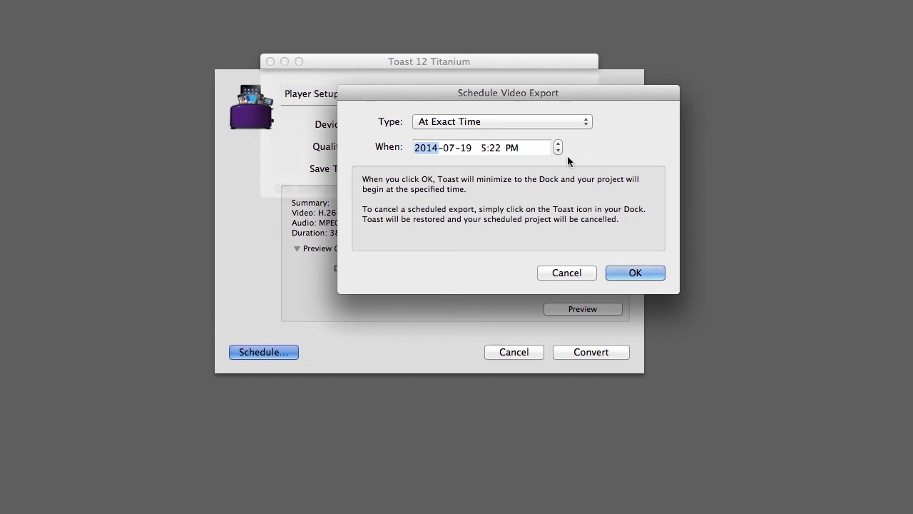
left_click(588, 123)
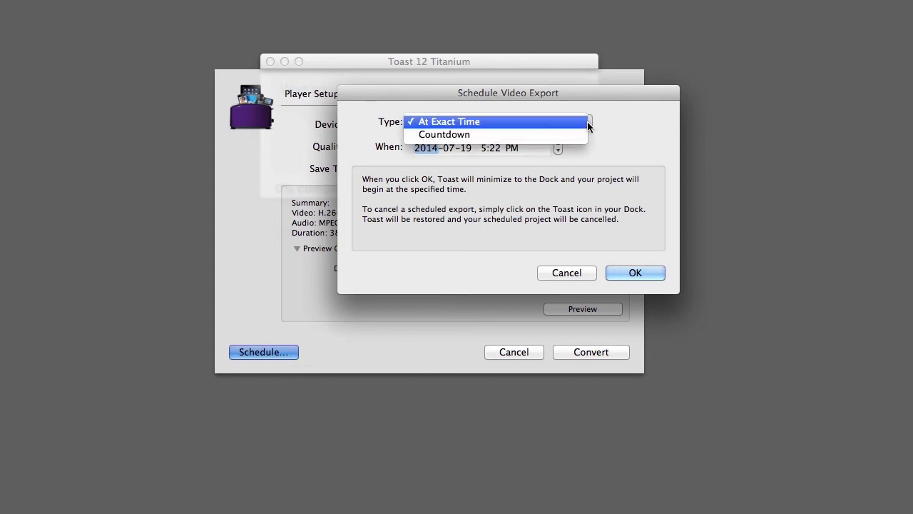
left_click(587, 123)
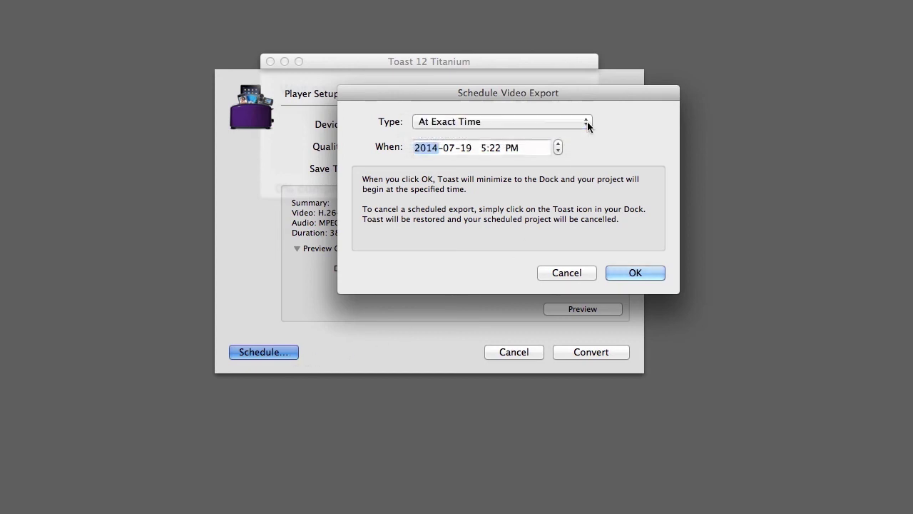
left_click(574, 273)
left_click(619, 352)
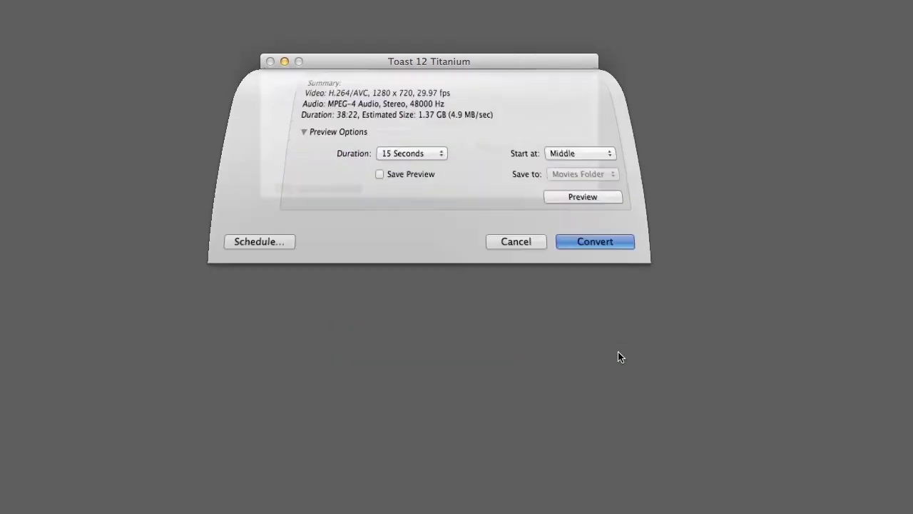